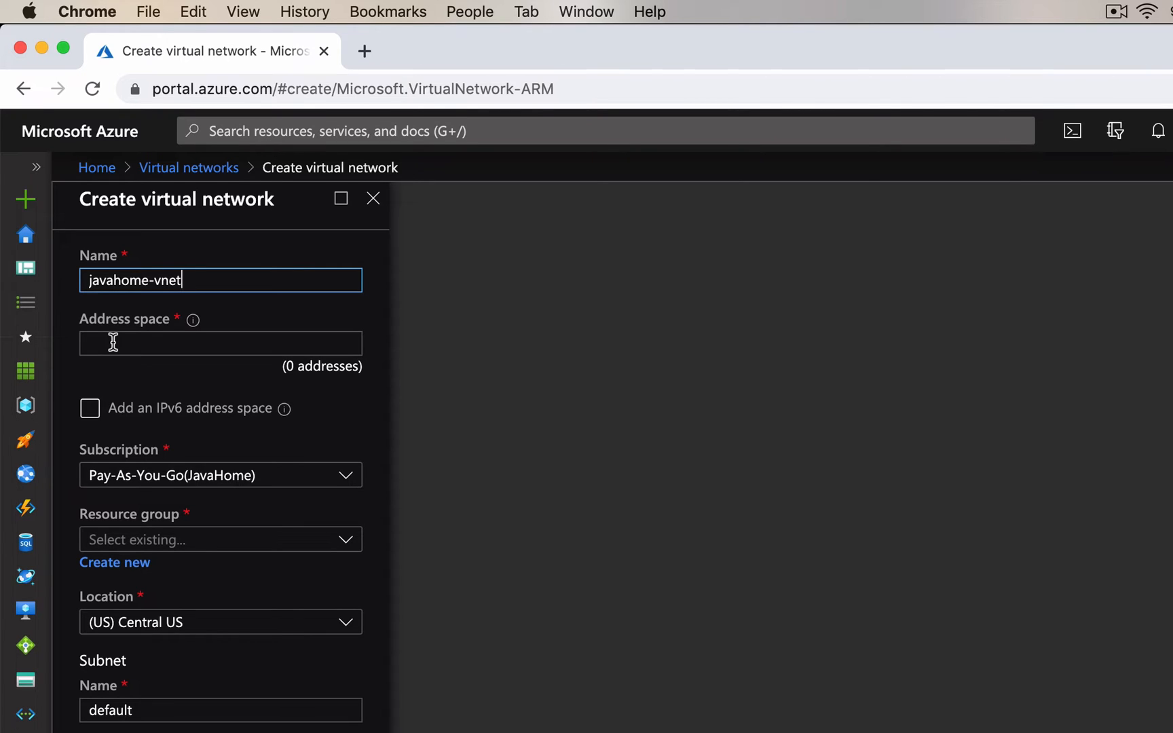
# Step: Set the virtual network's address space to 10.0.0.0/16 and check the size of its address range
pyautogui.click(113, 342)
pyautogui.write('10')
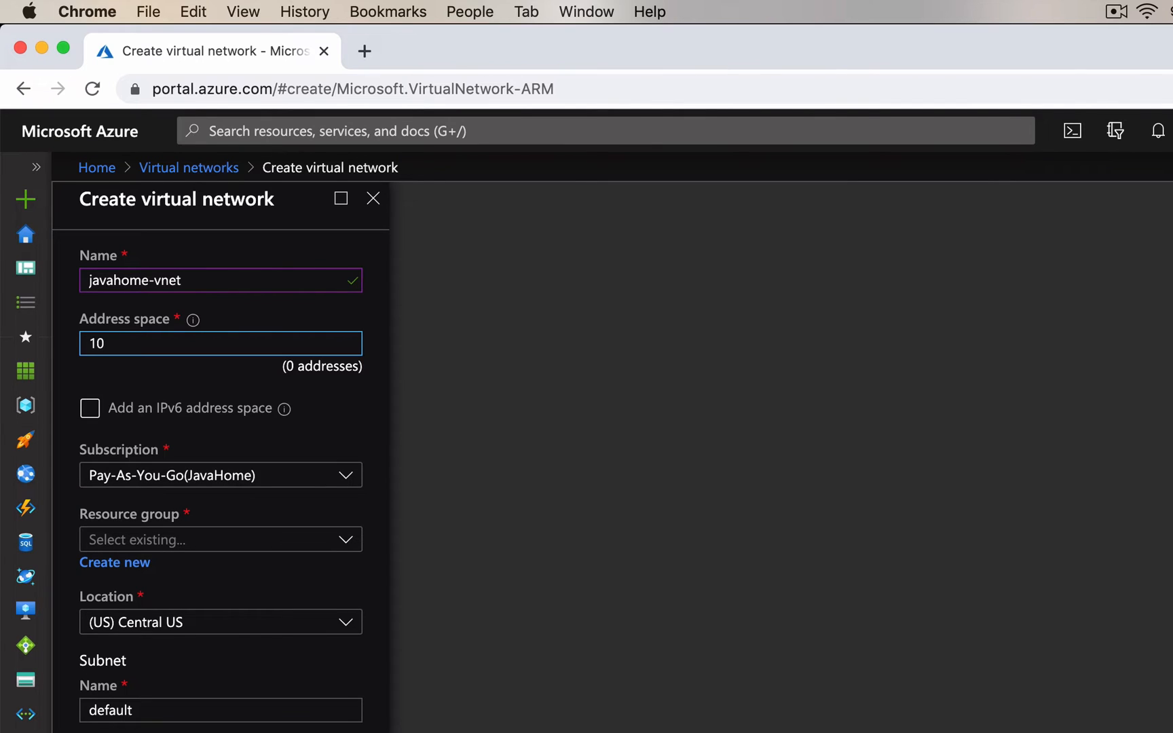
pyautogui.write('.0.')
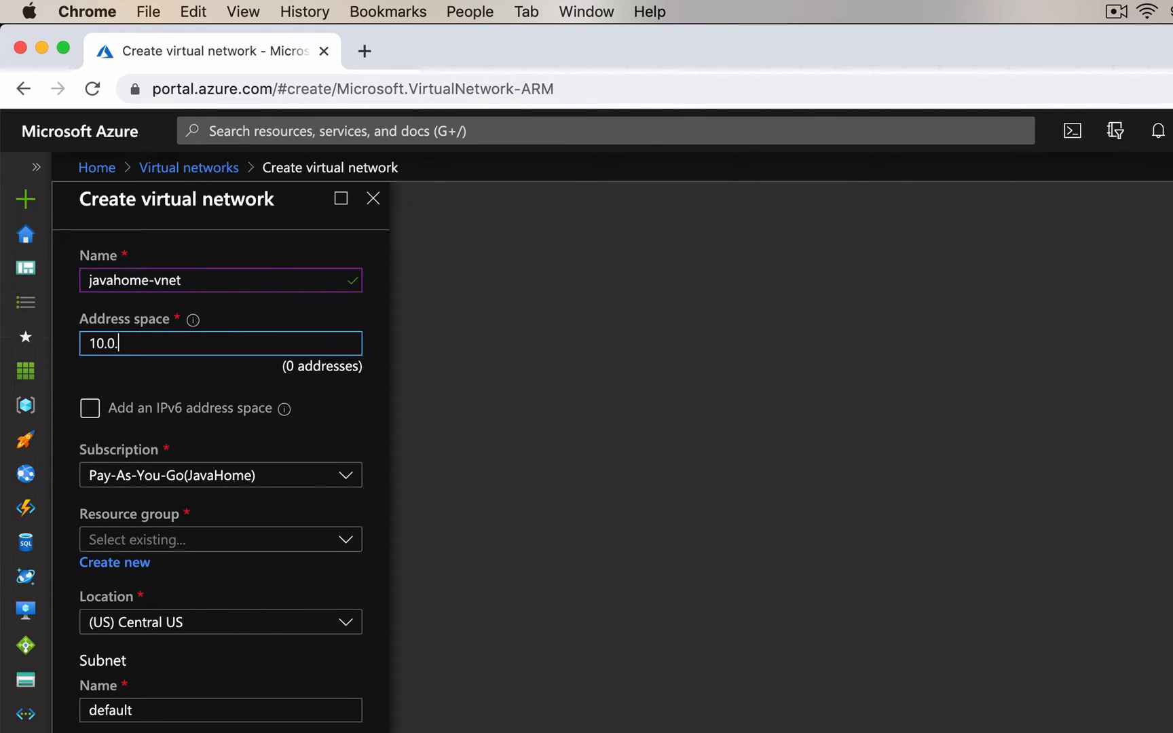
pyautogui.write('0.0')
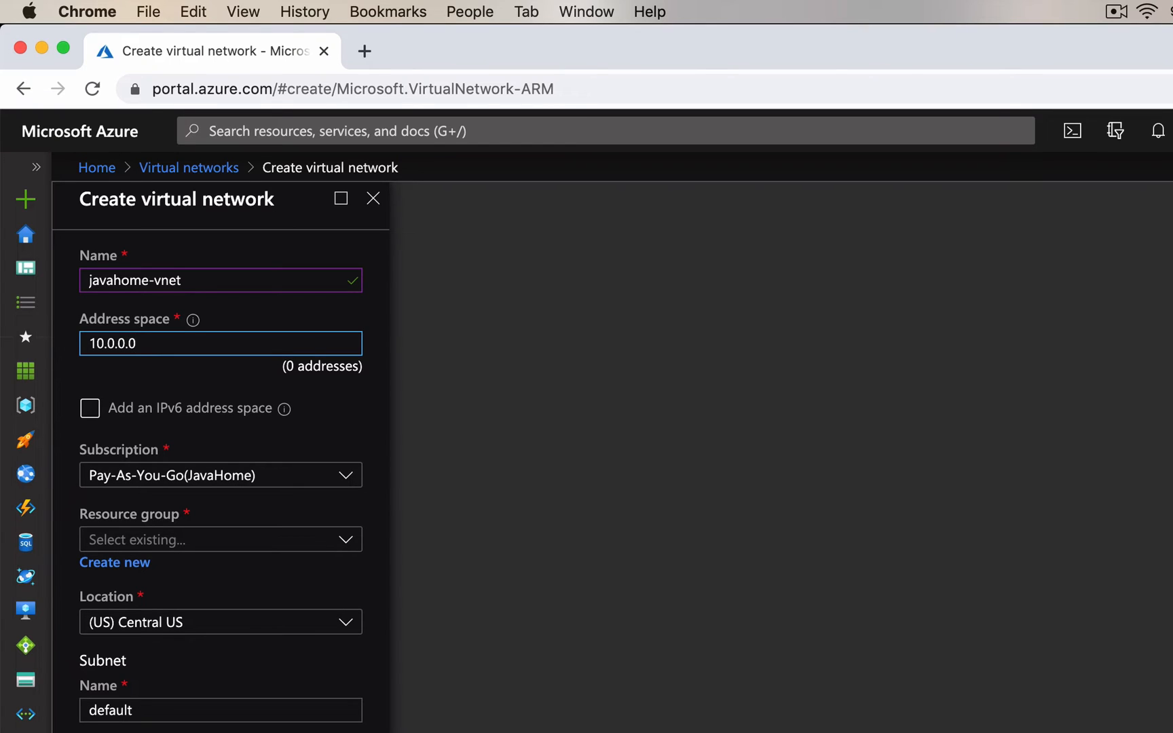
pyautogui.write('/16')
pyautogui.click(189, 368)
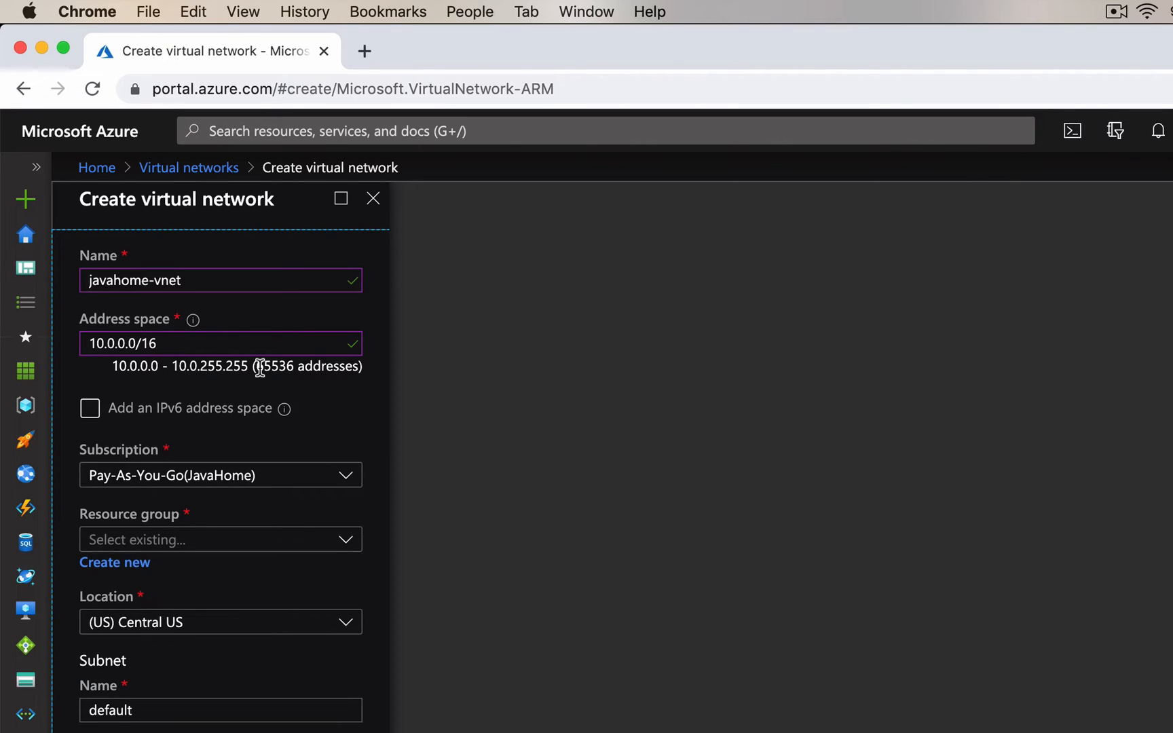
pyautogui.moveTo(258, 367); pyautogui.dragTo(333, 370)
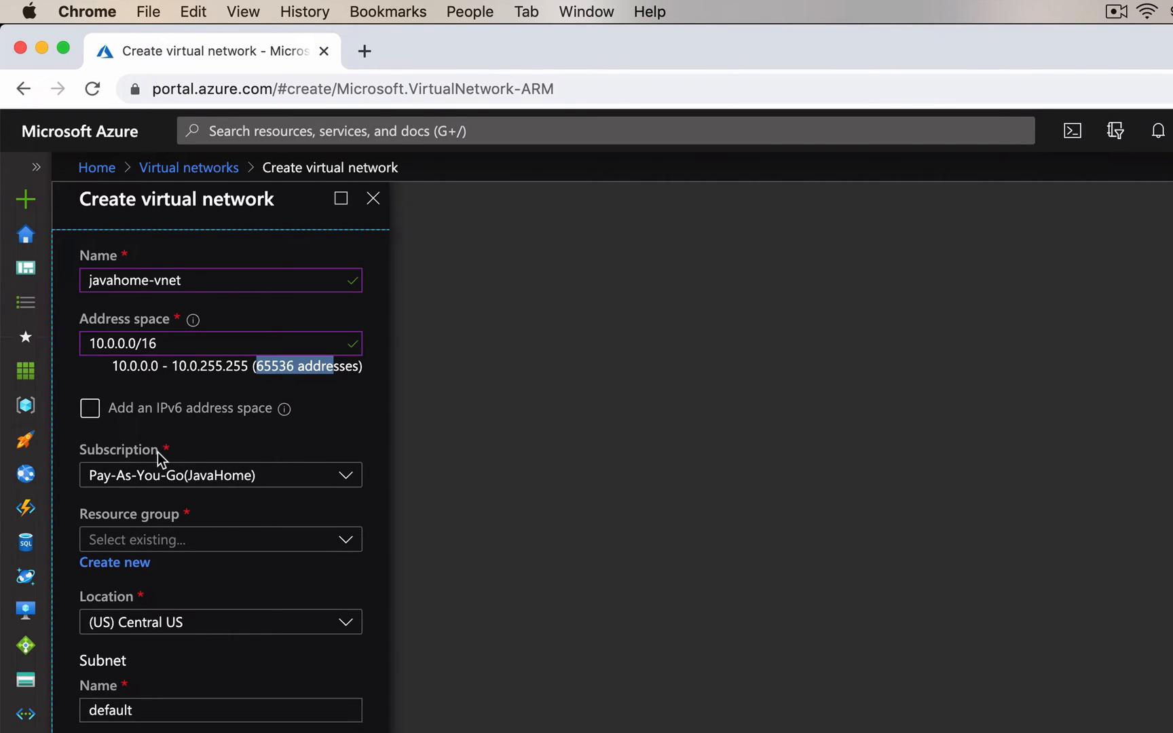
# Step: Review the subscriptions available for the virtual network without changing the selection
pyautogui.scroll(-2, 158, 452)
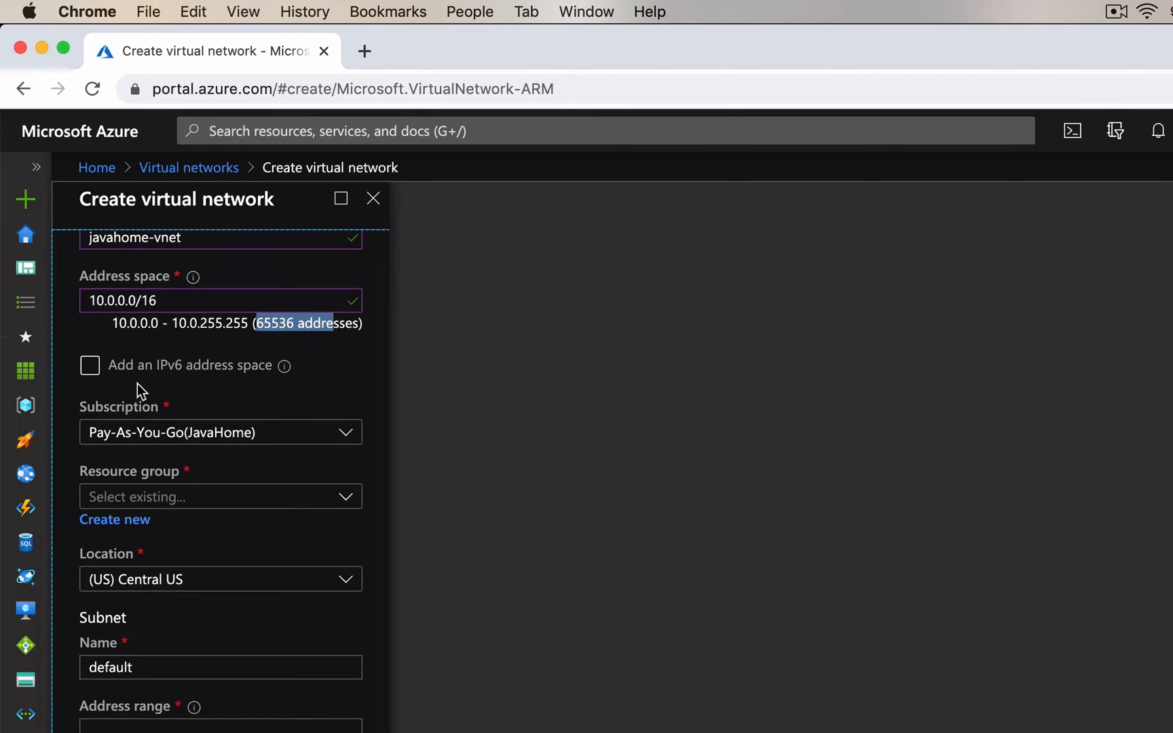
pyautogui.scroll(2, 137, 384)
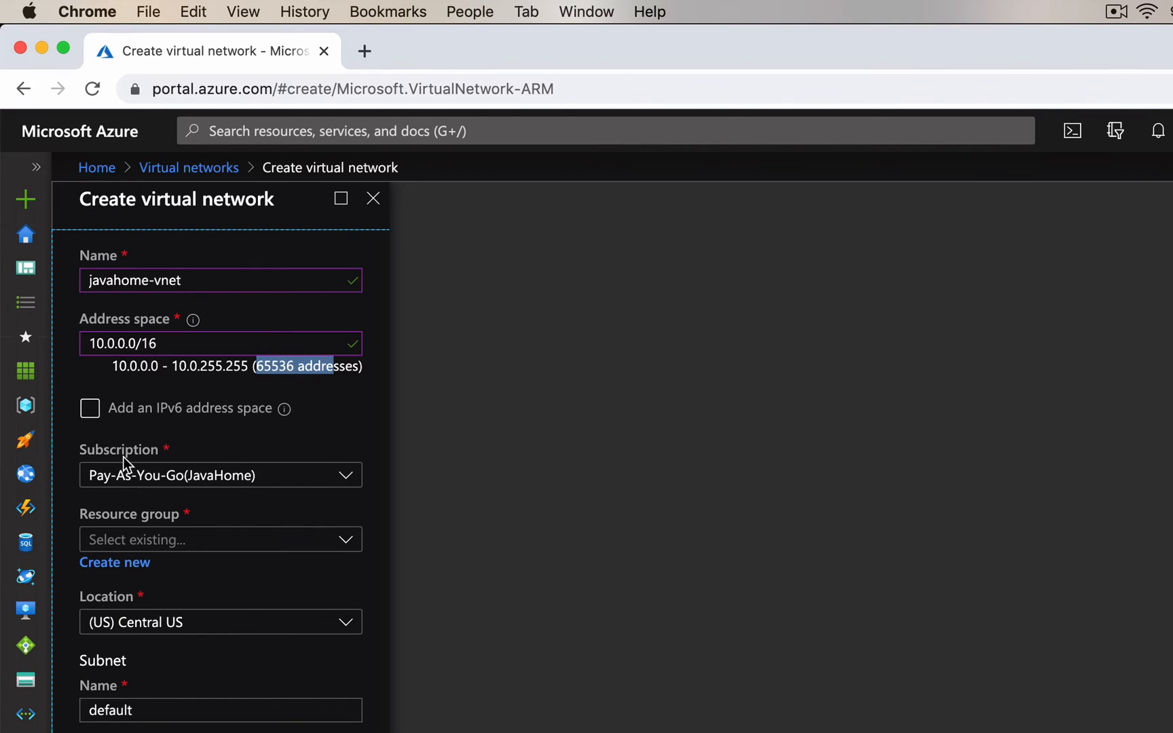
pyautogui.click(120, 474)
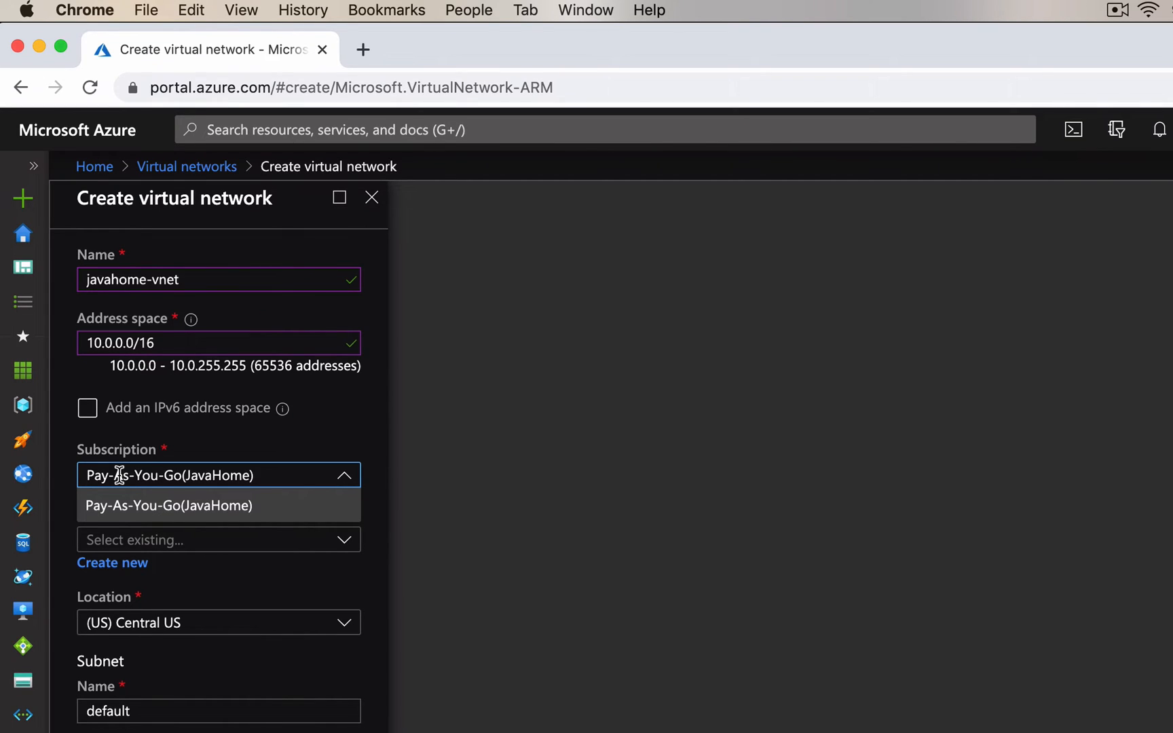
pyautogui.click(205, 447)
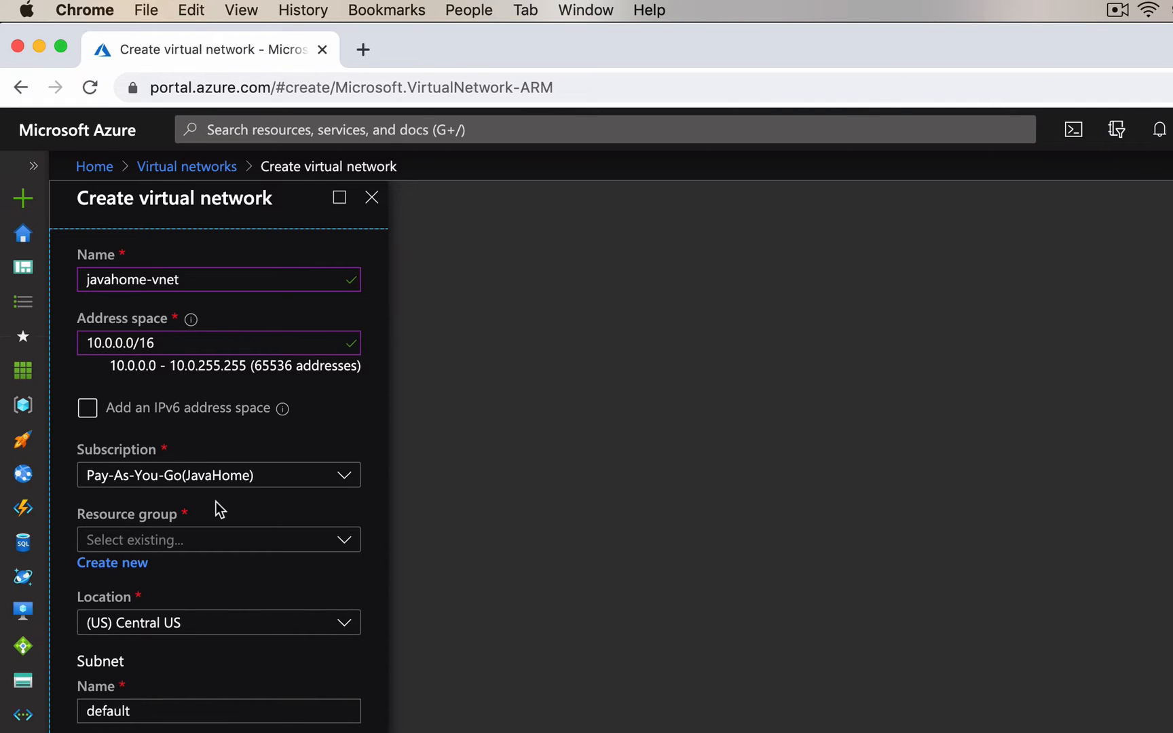
# Step: Create a new resource group named javahome-rg for the virtual network
pyautogui.scroll(-1, 217, 501)
pyautogui.click(177, 490)
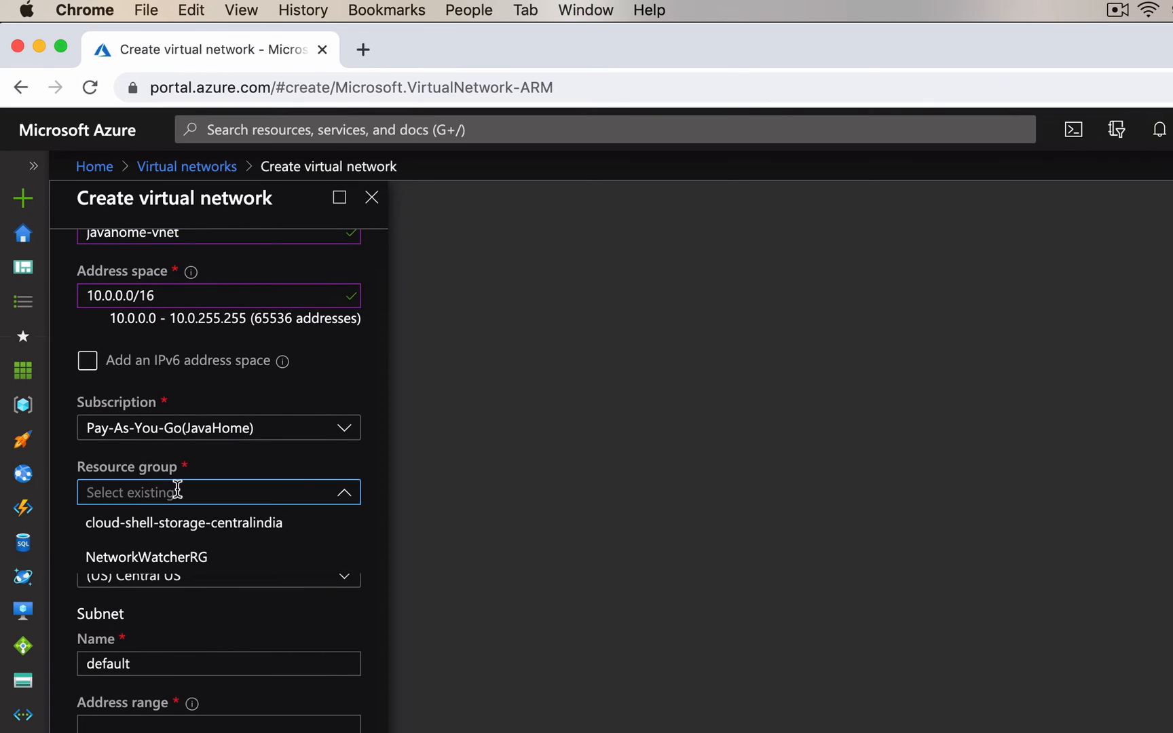
pyautogui.click(226, 481)
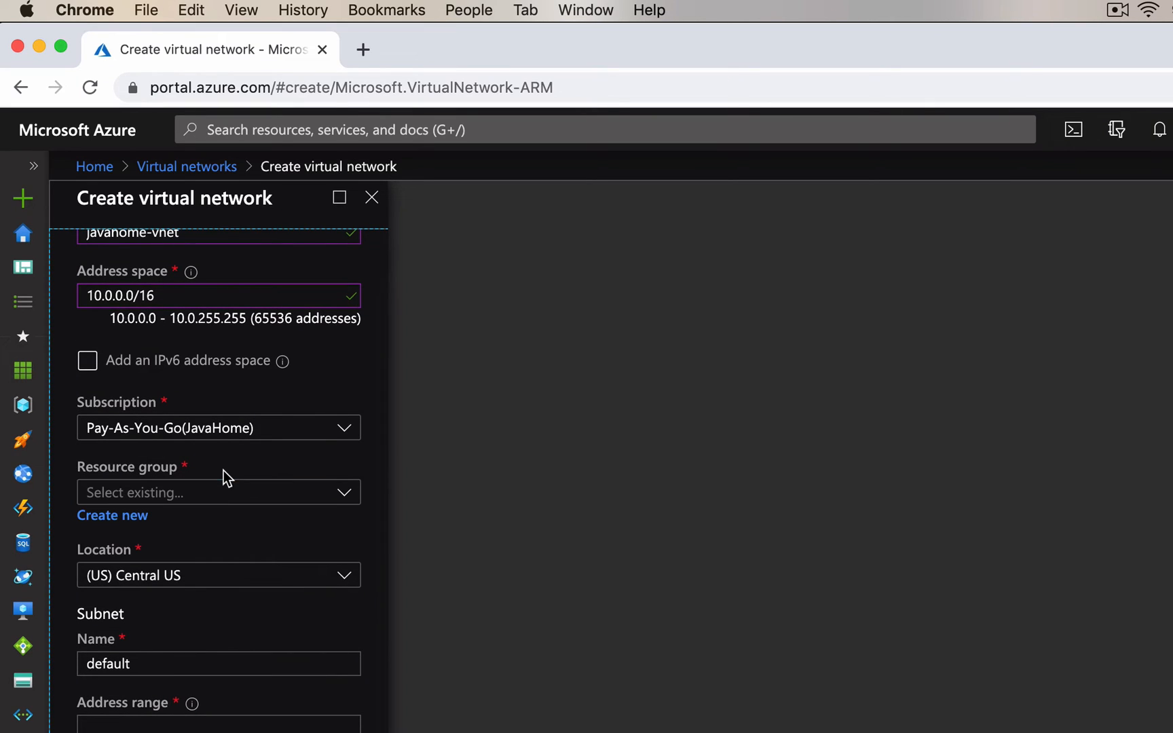
pyautogui.click(125, 522)
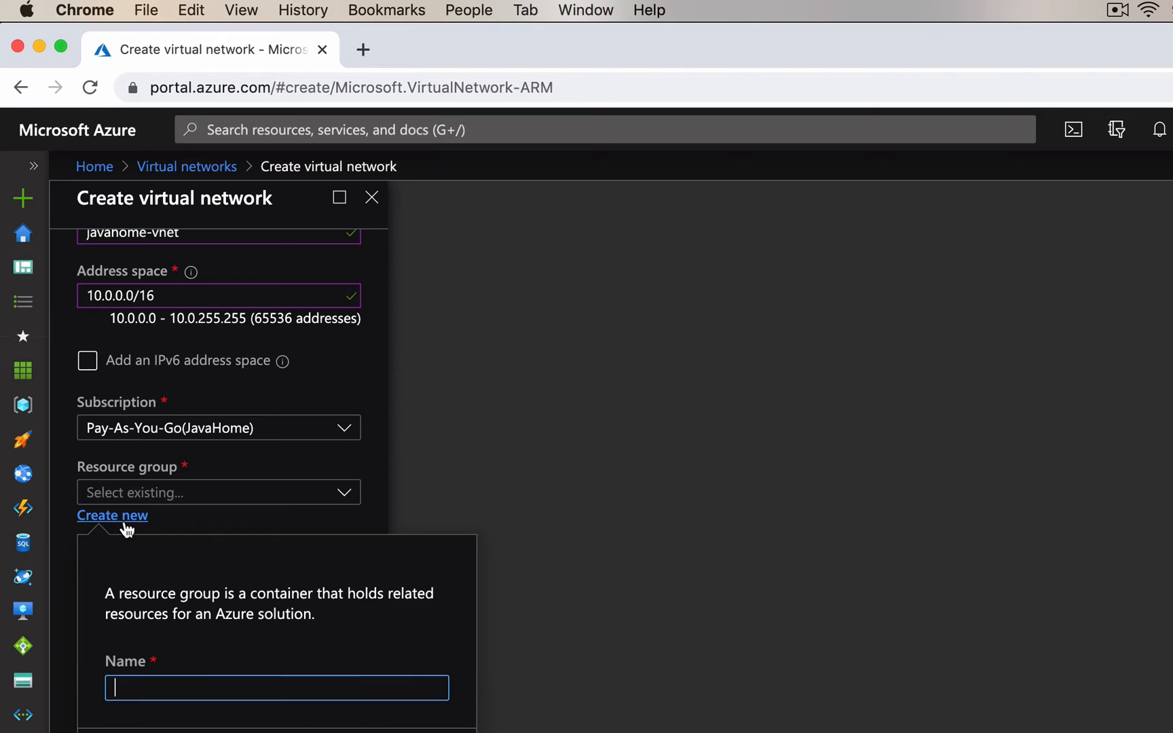
pyautogui.write('javahome-rg')
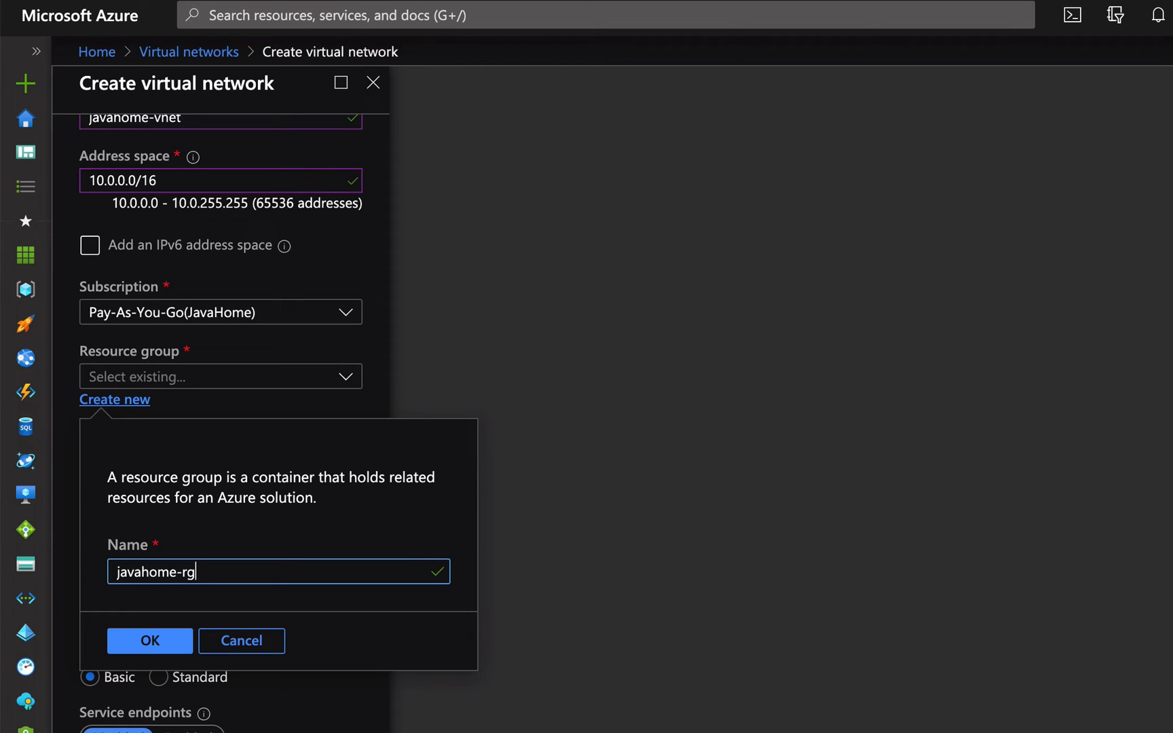
pyautogui.click(141, 640)
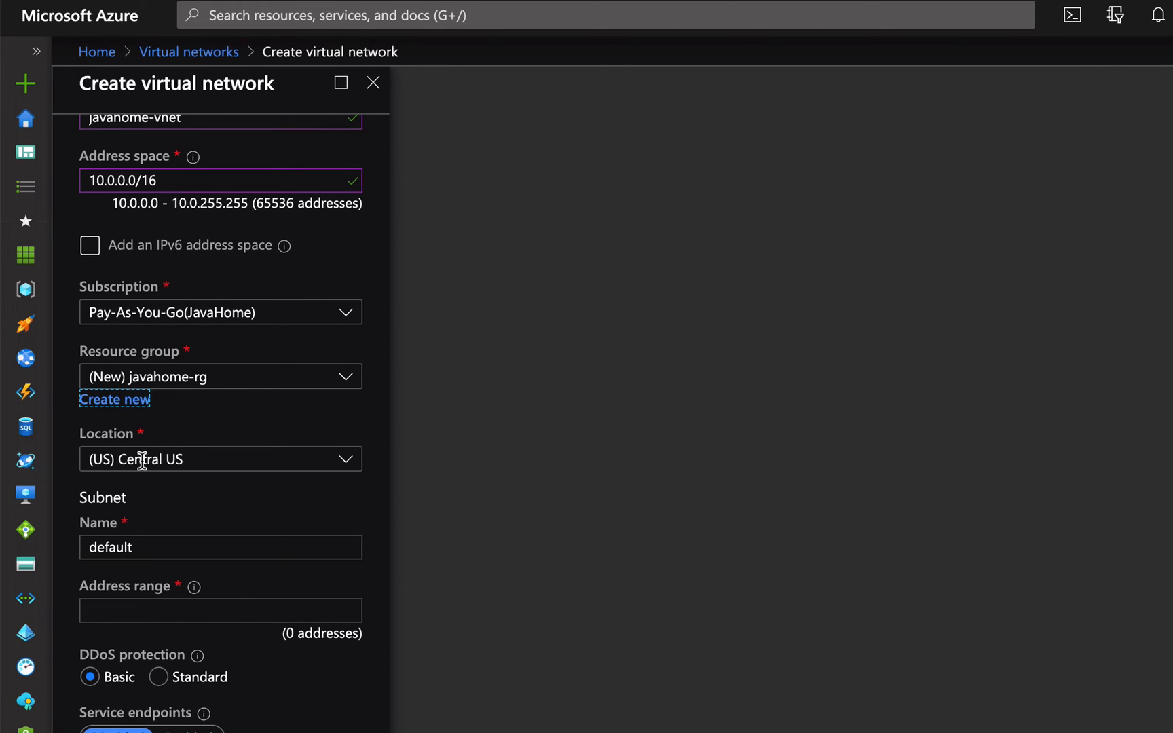
# Step: Name the subnet web-subnet and copy the virtual network's address space into the subnet's address range
pyautogui.moveTo(135, 547); pyautogui.dragTo(88, 546)
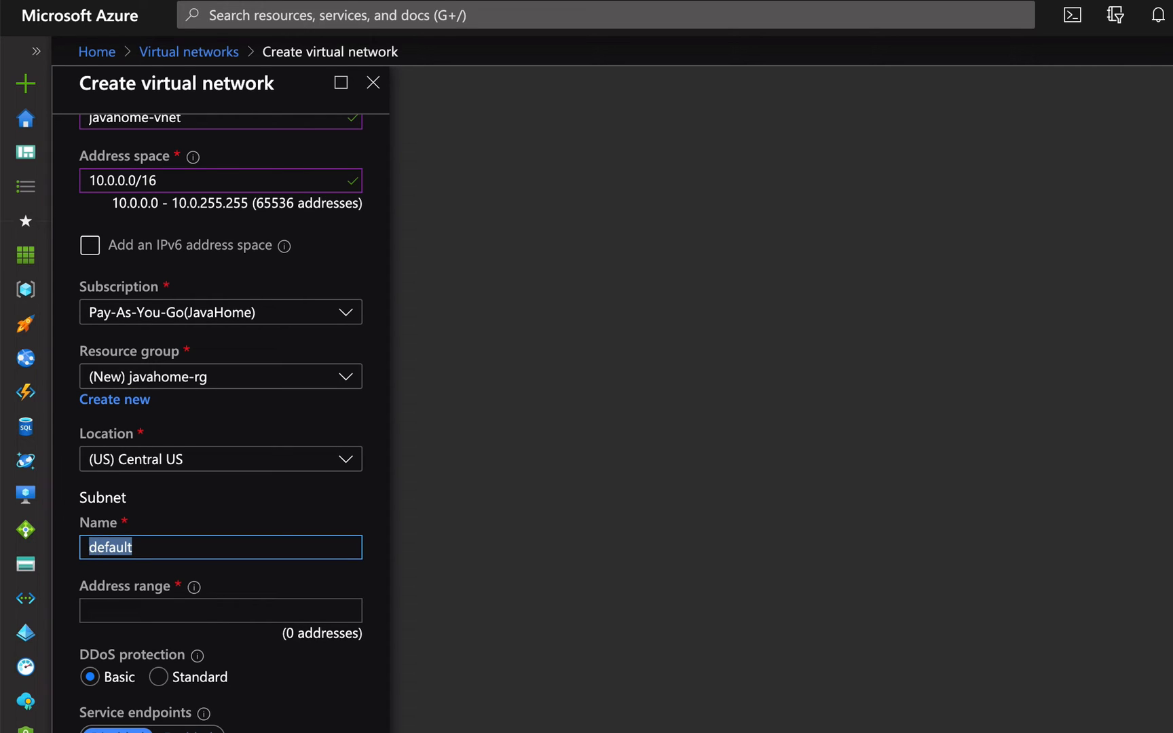
pyautogui.write('web-subnet')
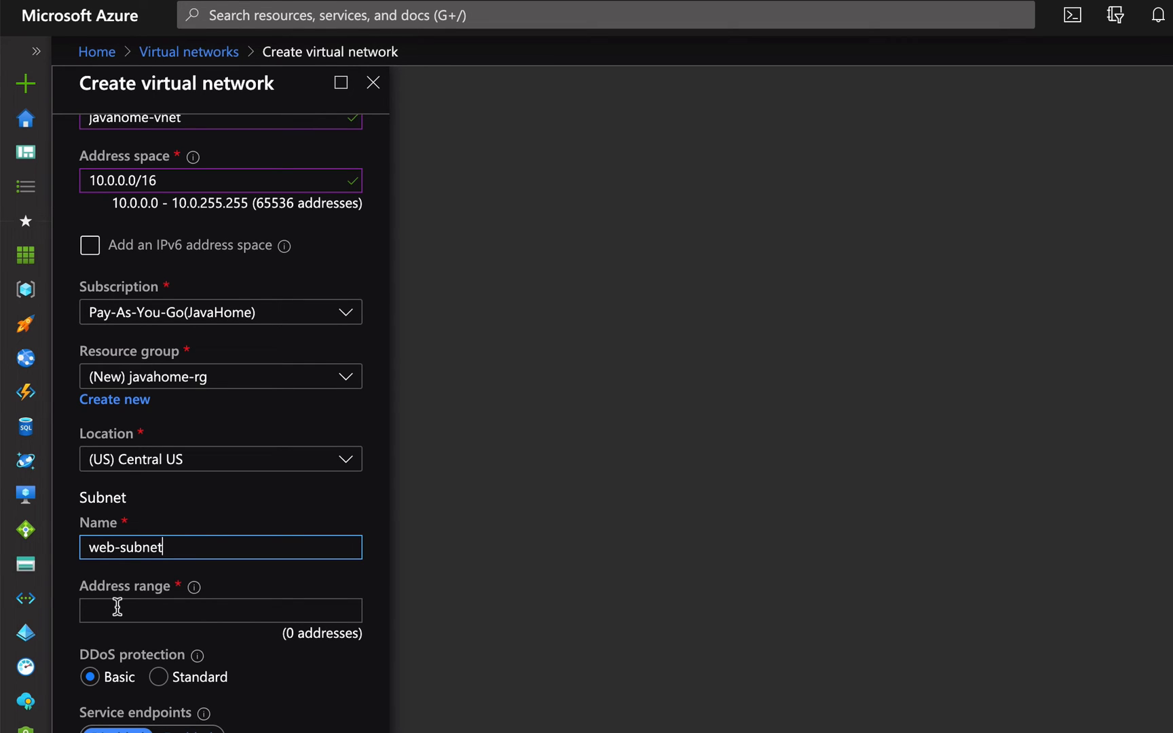
pyautogui.moveTo(291, 180); pyautogui.dragTo(91, 176)
pyautogui.hotkey('ctrl', 'c')
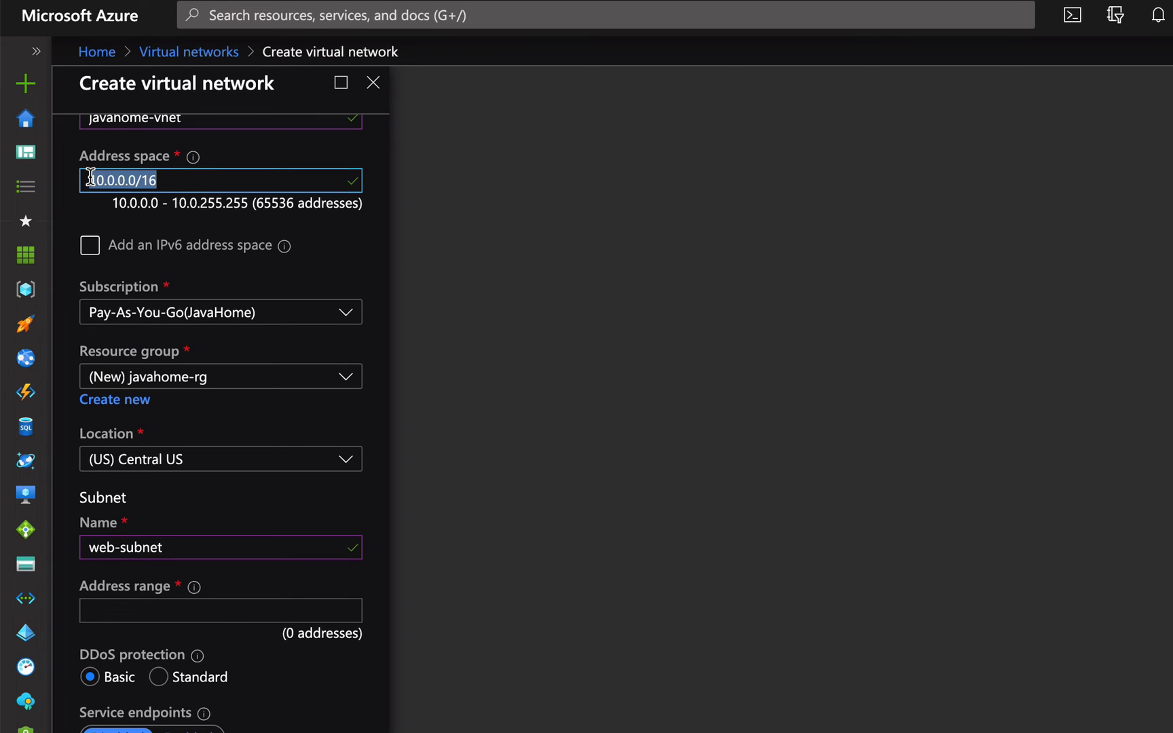
pyautogui.click(138, 608)
pyautogui.hotkey('ctrl', 'v')
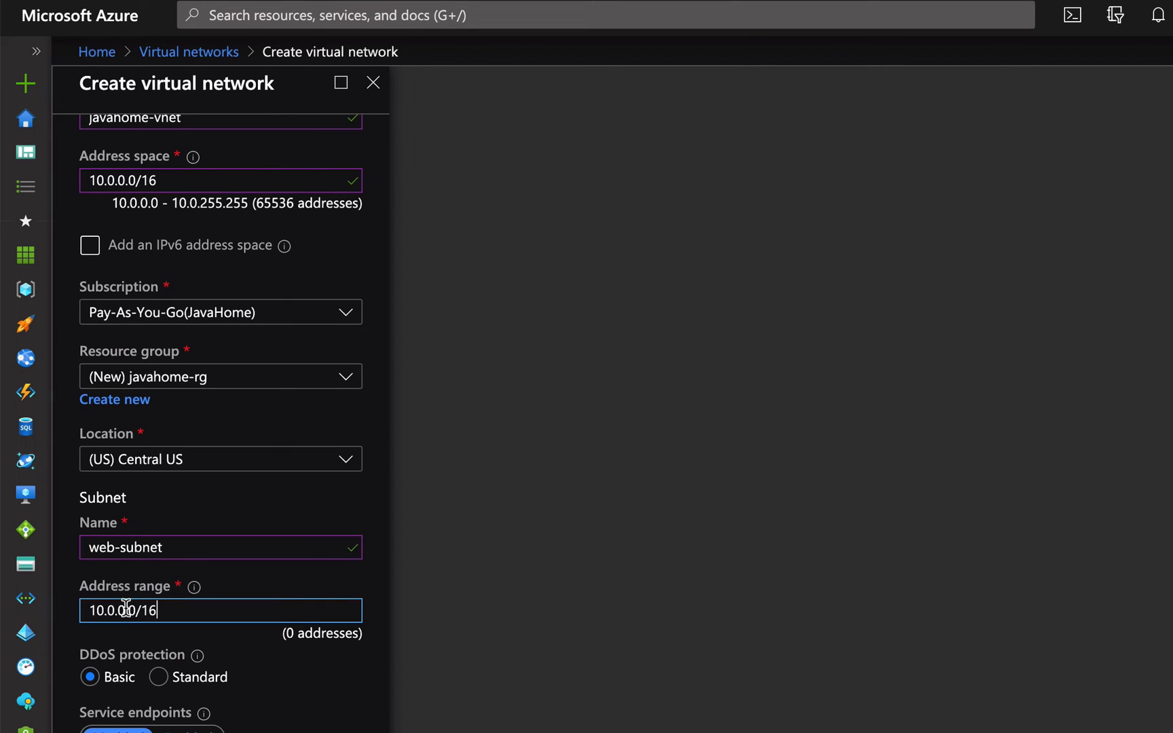
# Step: Change the subnet's address range to 10.0.1.0/24
pyautogui.click(126, 608)
pyautogui.press('BackSpace')
pyautogui.write('1')
pyautogui.press('Right')
pyautogui.press('Right')
pyautogui.press('Right')
pyautogui.press('Right')
pyautogui.press('Right')
pyautogui.press('BackSpace')
pyautogui.press('BackSpace')
pyautogui.write('24')
pyautogui.moveTo(129, 610); pyautogui.dragTo(89, 608)
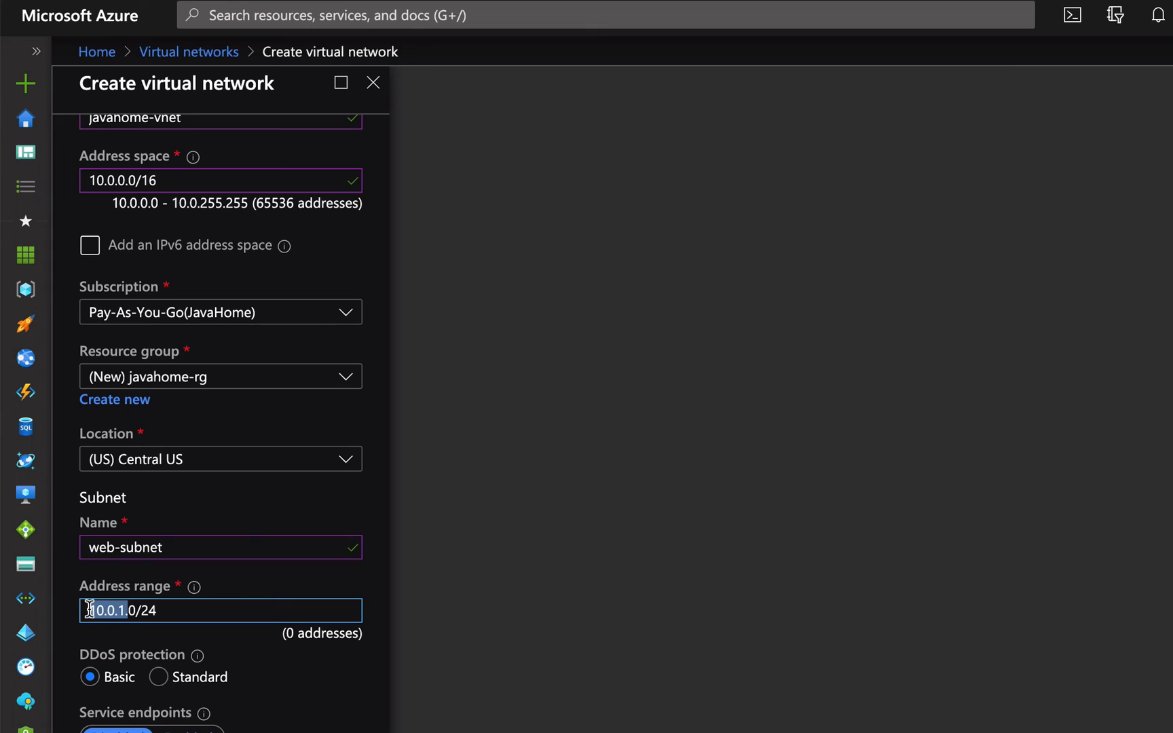
pyautogui.click(134, 609)
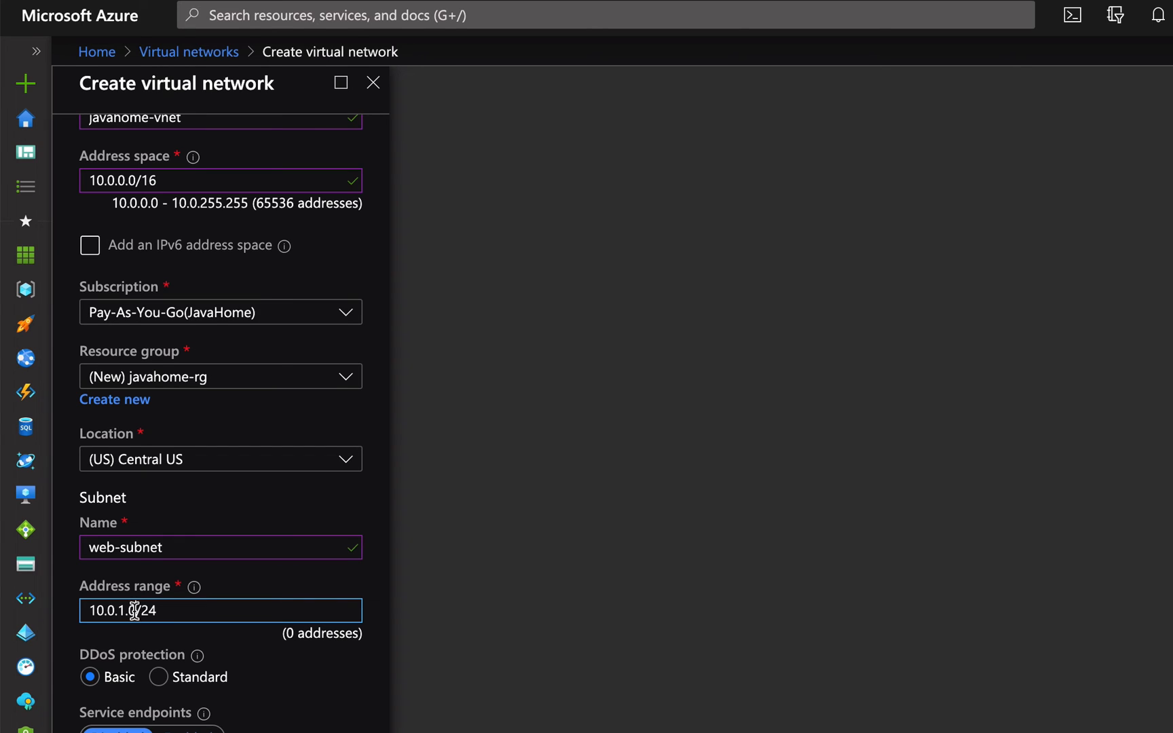
pyautogui.click(189, 635)
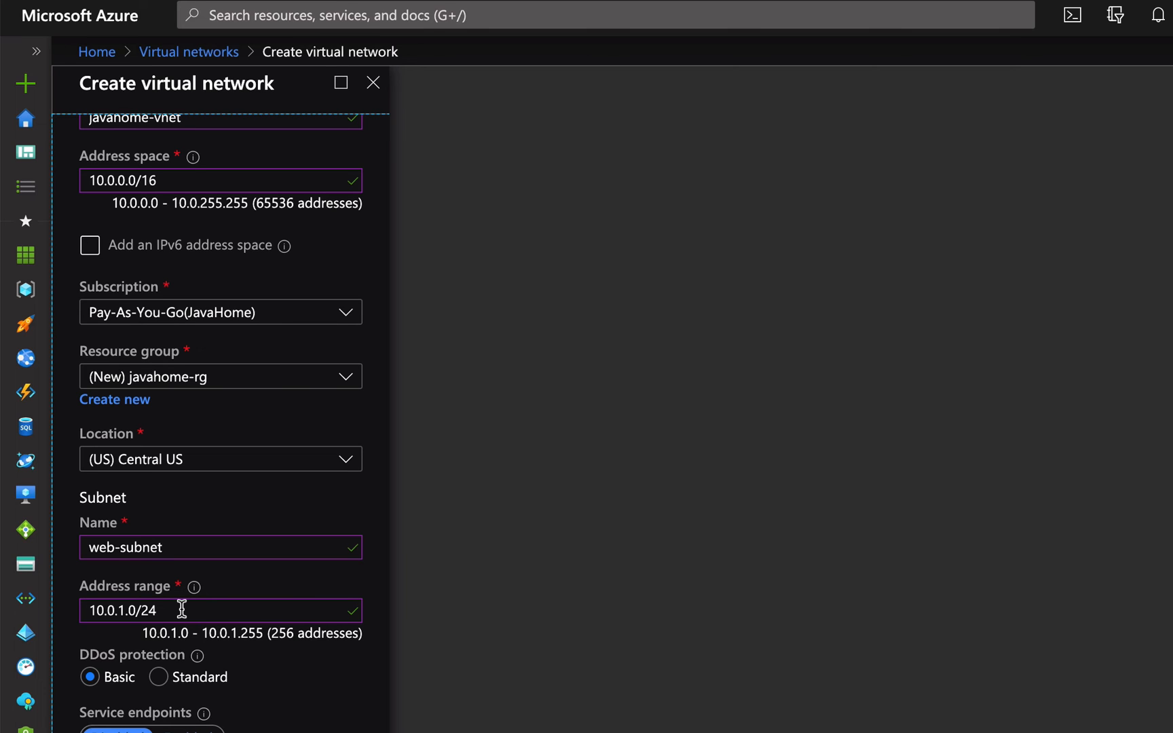
# Step: Create the virtual network with the remaining default settings and open the deployed resource from its notification
pyautogui.scroll(-2, 181, 609)
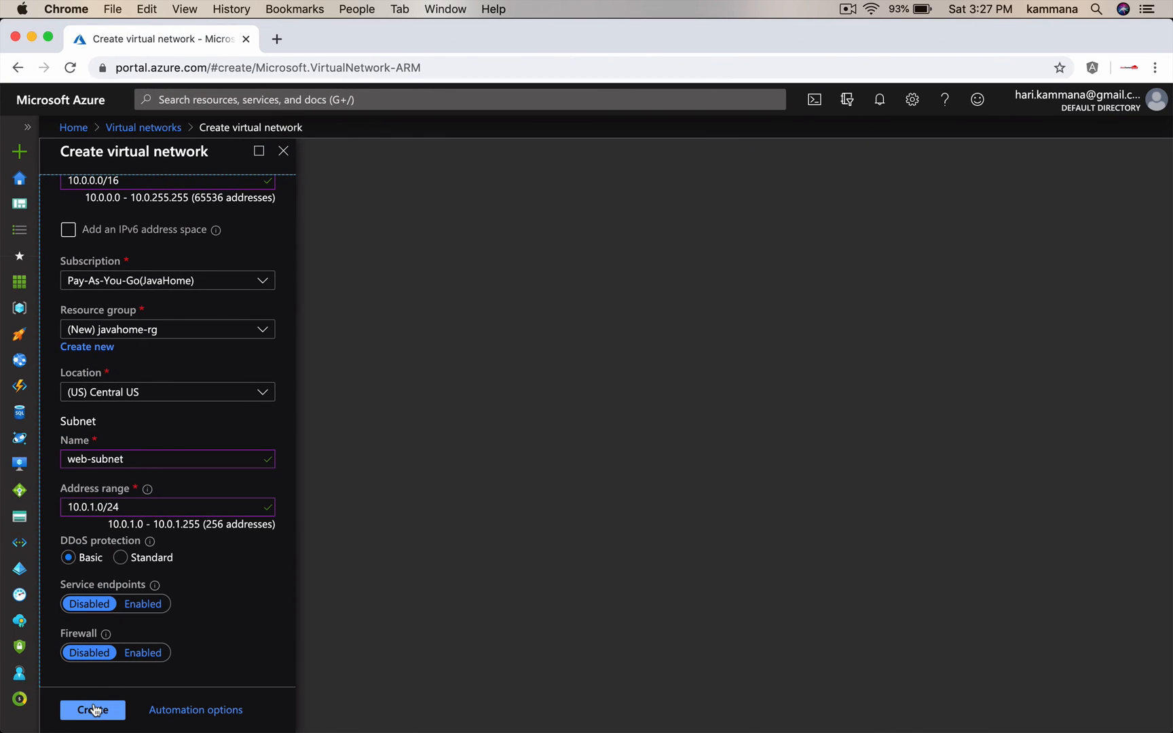
pyautogui.click(94, 709)
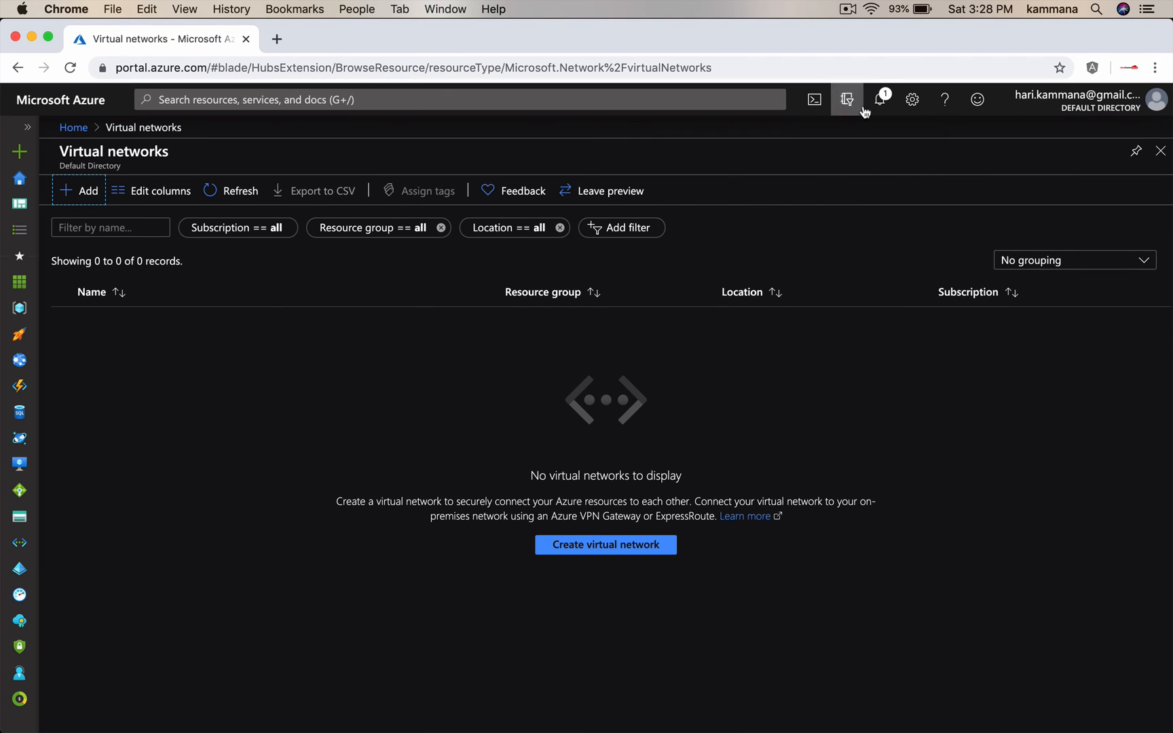
pyautogui.click(879, 104)
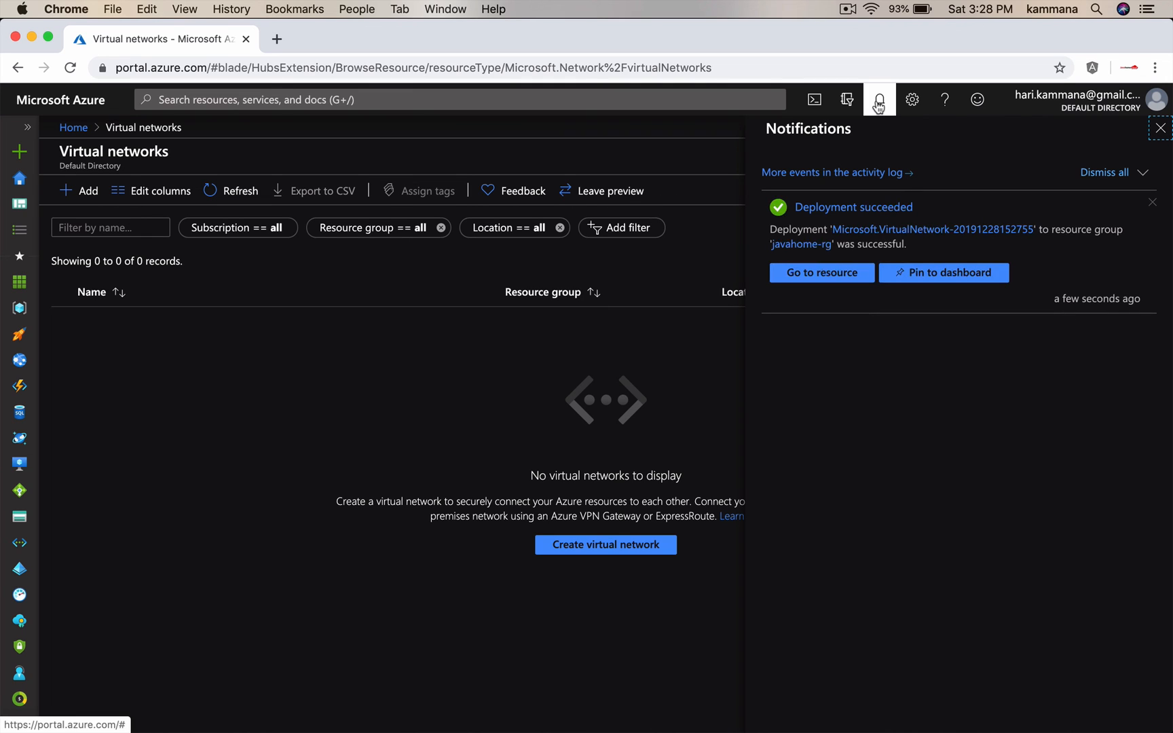
pyautogui.click(841, 275)
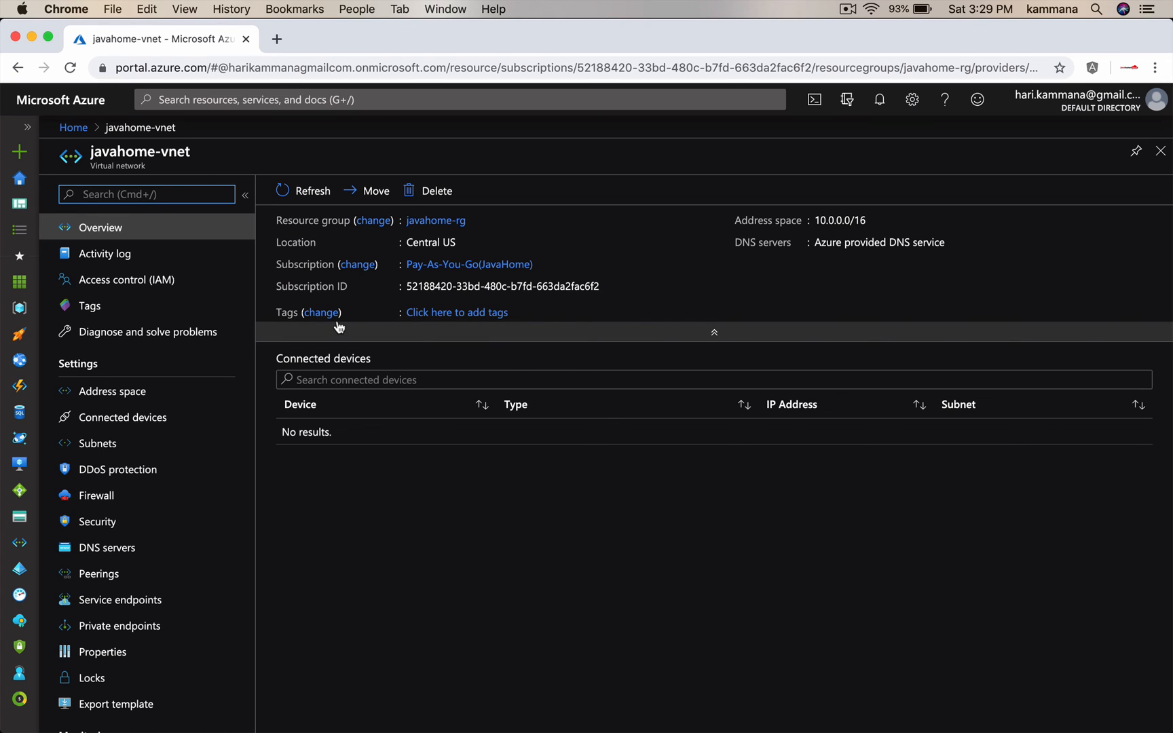
# Step: Open the Subnets settings of the javahome-vnet virtual network
pyautogui.doubleClick(117, 155)
pyautogui.scroll(-5, 133, 330)
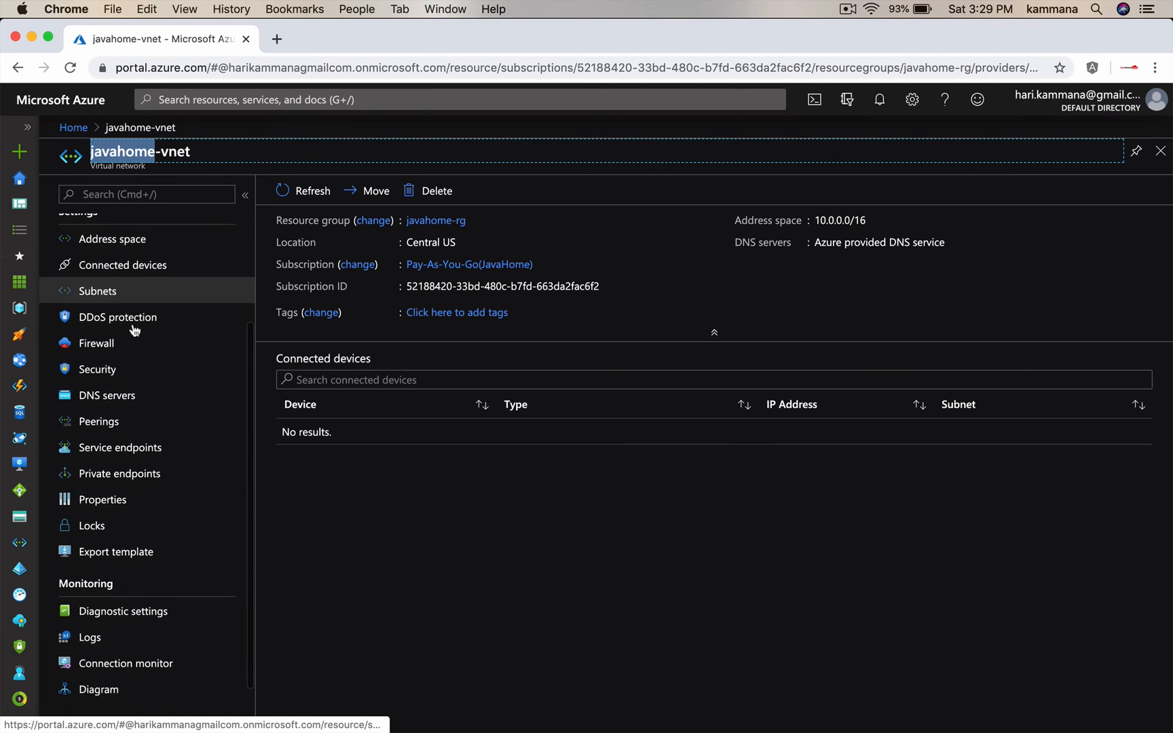
pyautogui.scroll(2, 133, 330)
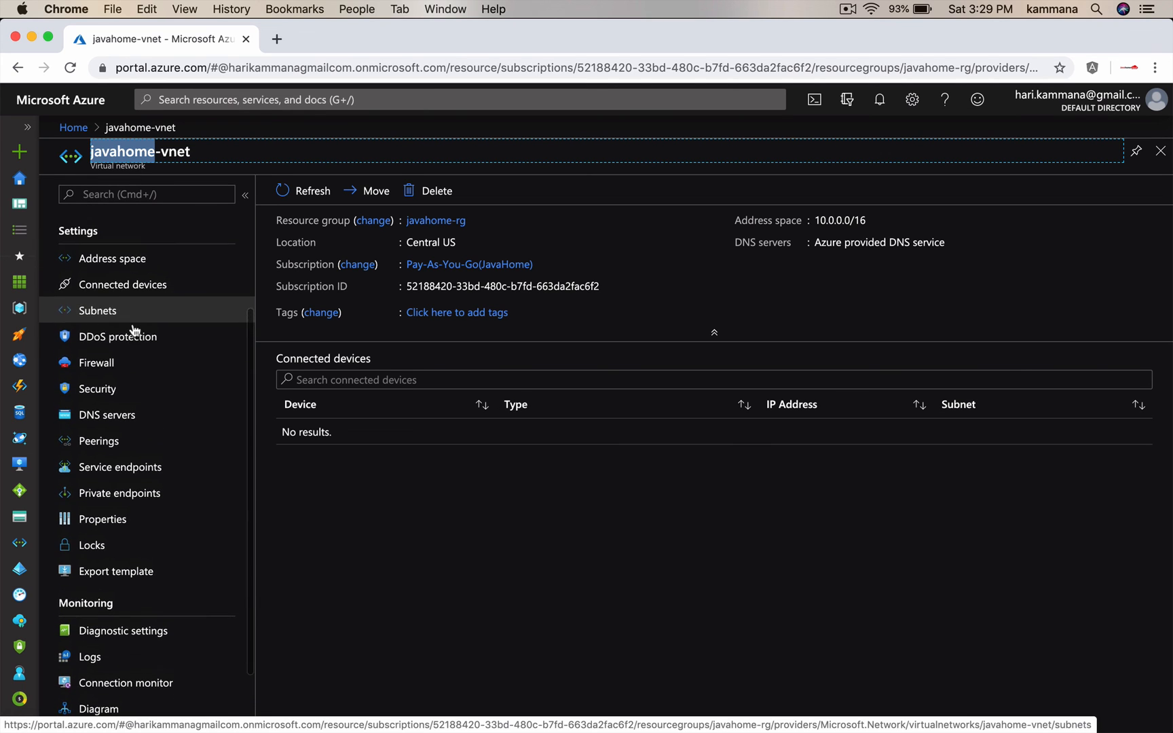
pyautogui.click(99, 311)
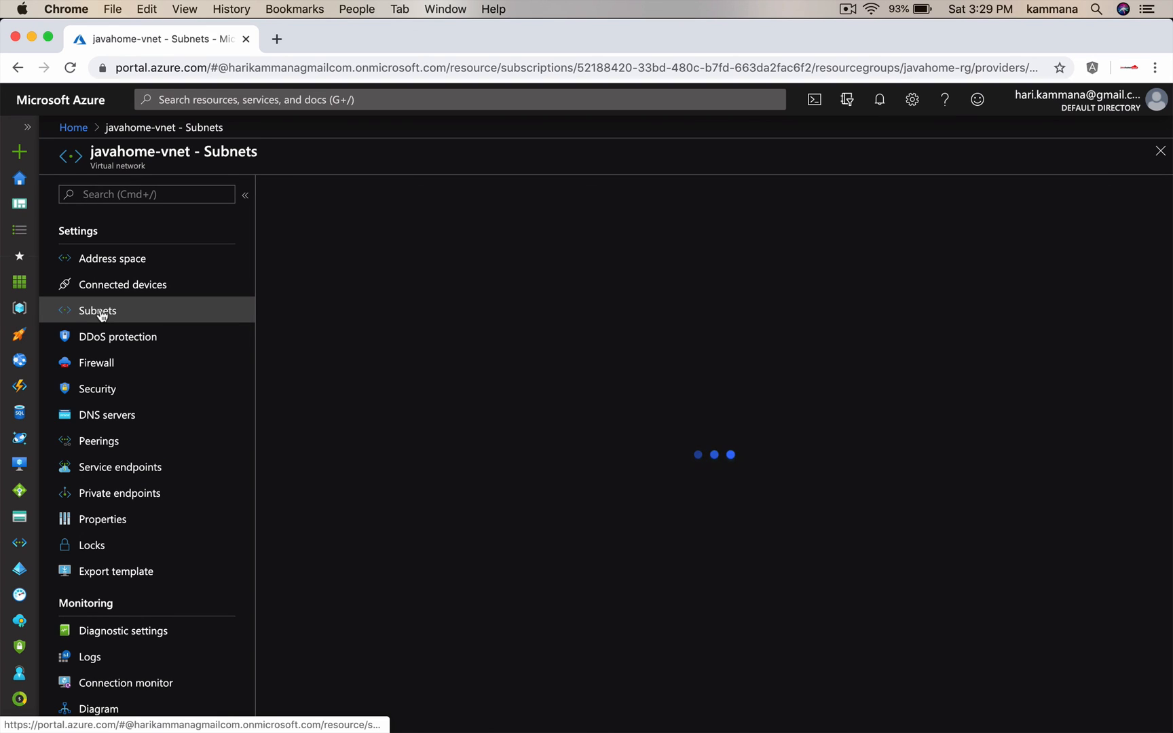